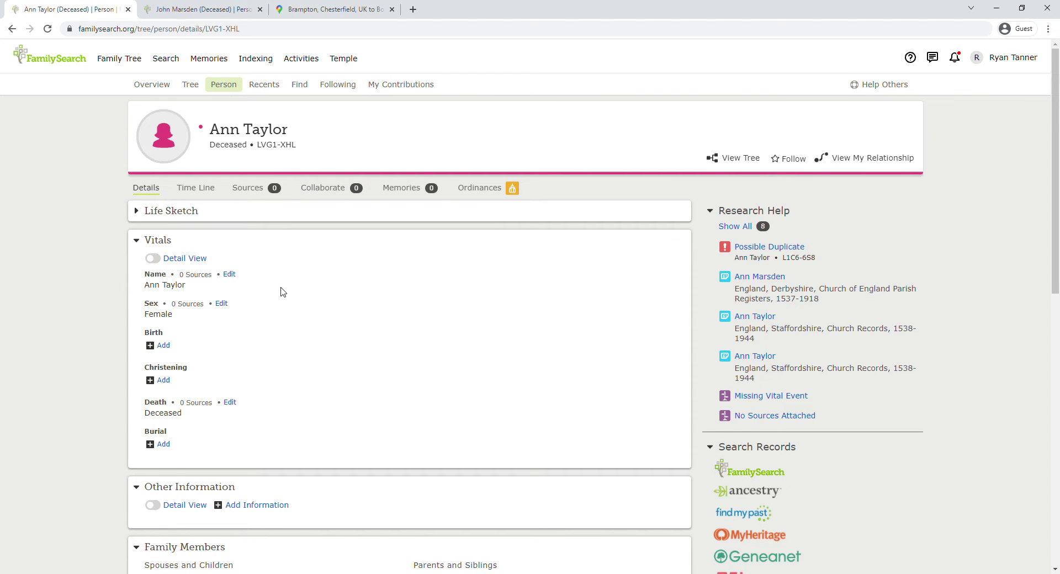
Step: Open the first England, Staffordshire, Church Records hint on the profile and examine its marriage license details against the listed family
scroll(280, 293, down, 7)
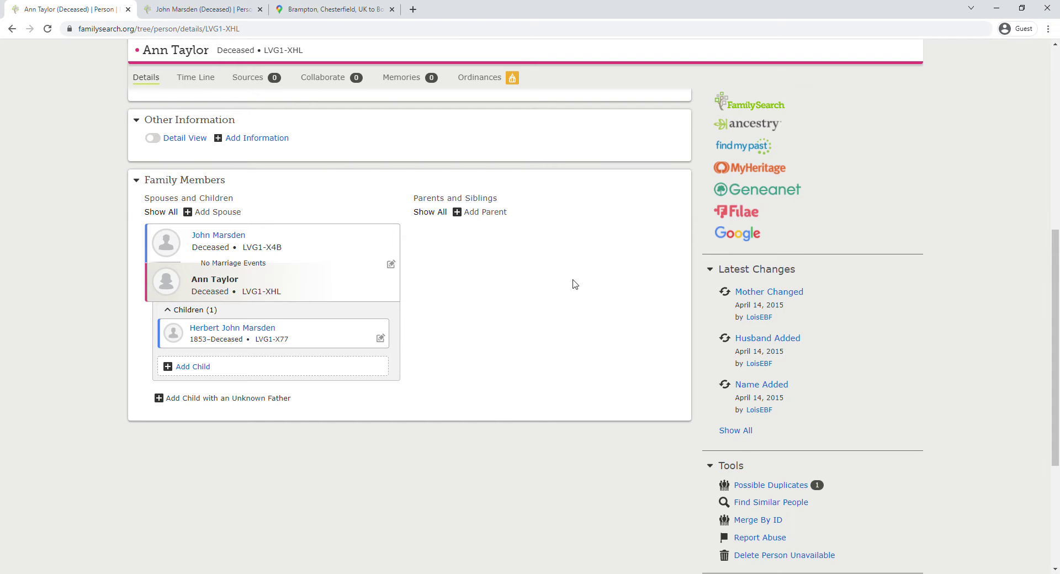
scroll(575, 285, up, 6)
scroll(575, 284, up, 1)
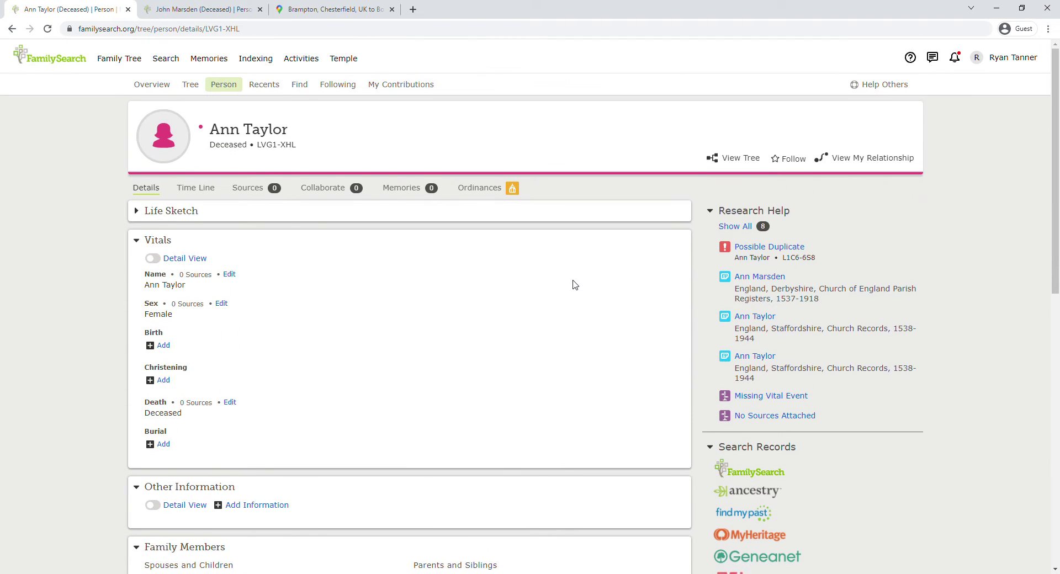
click(760, 318)
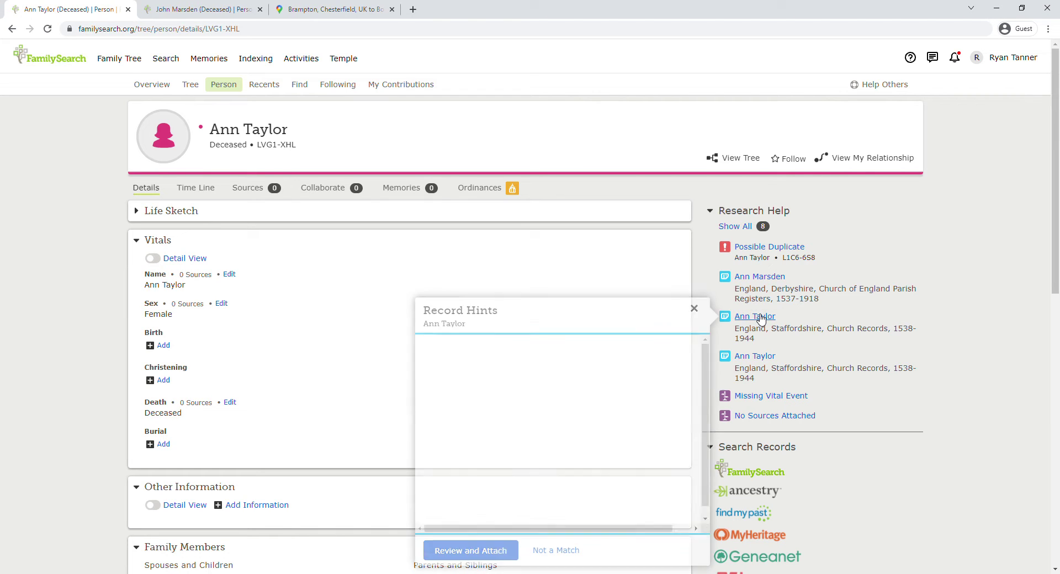
scroll(602, 323, down, 1)
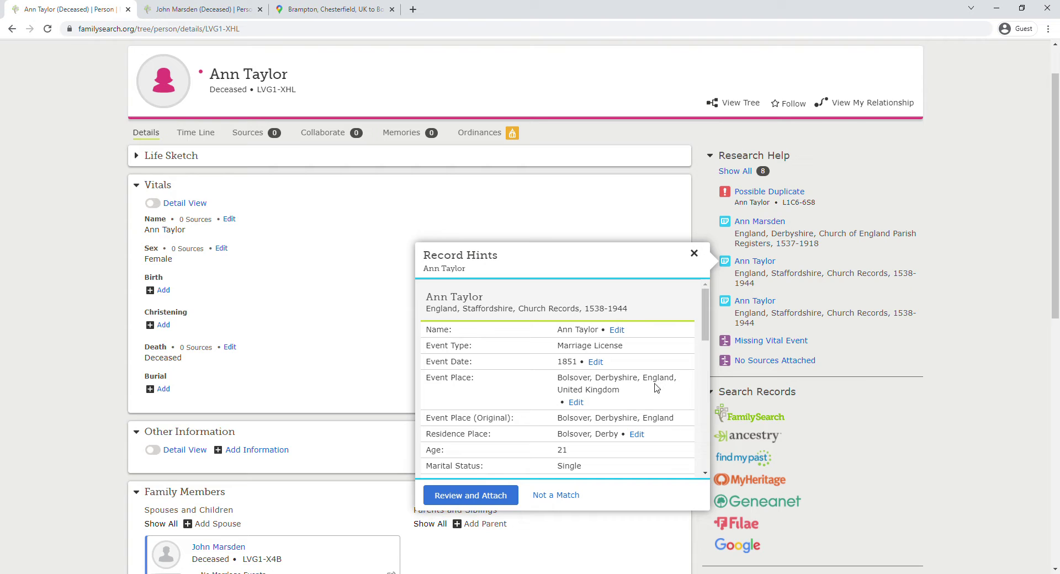
scroll(621, 393, down, 1)
scroll(579, 387, down, 1)
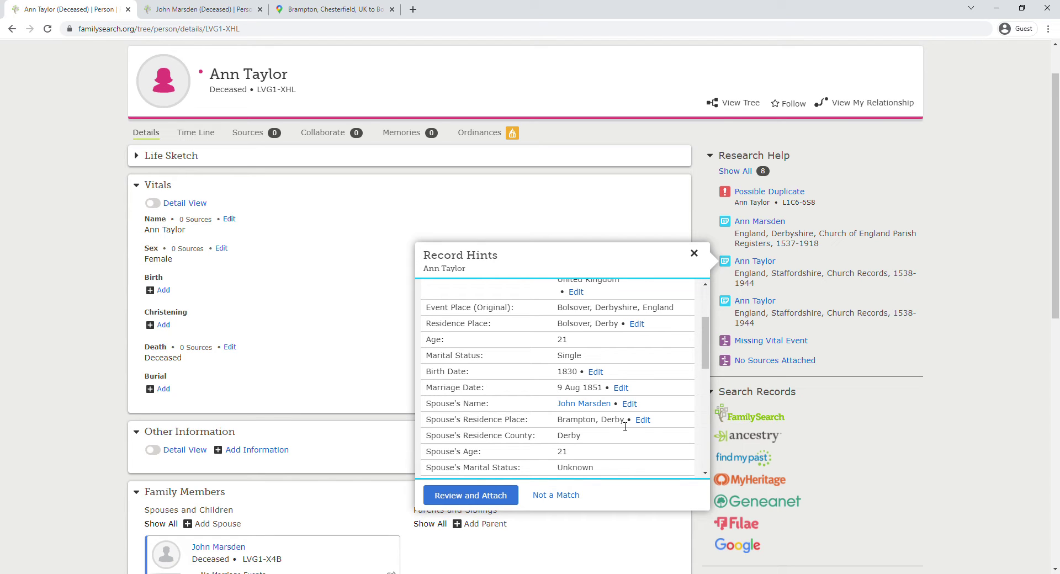
scroll(576, 407, down, 1)
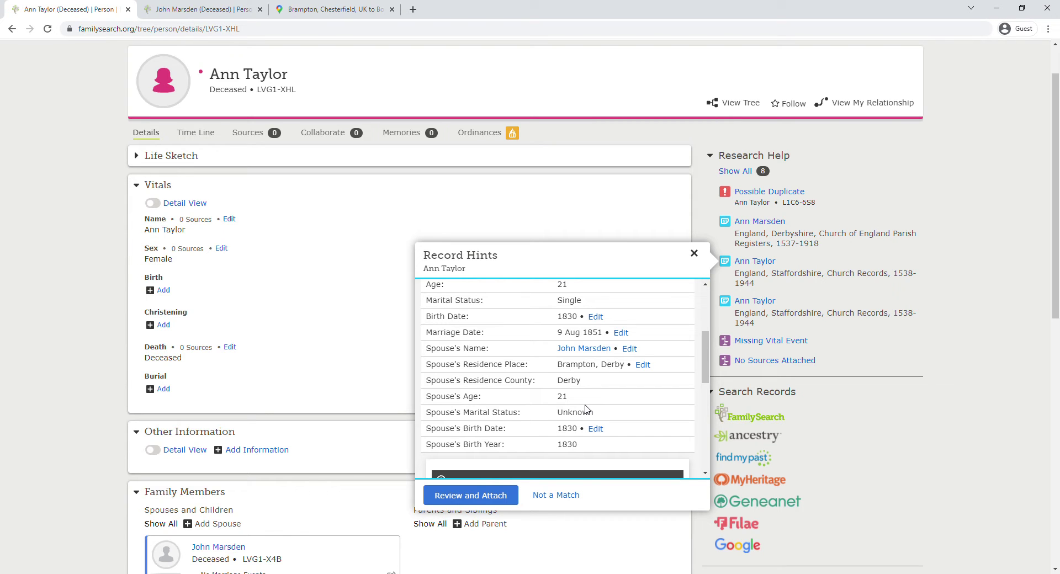
scroll(586, 409, up, 3)
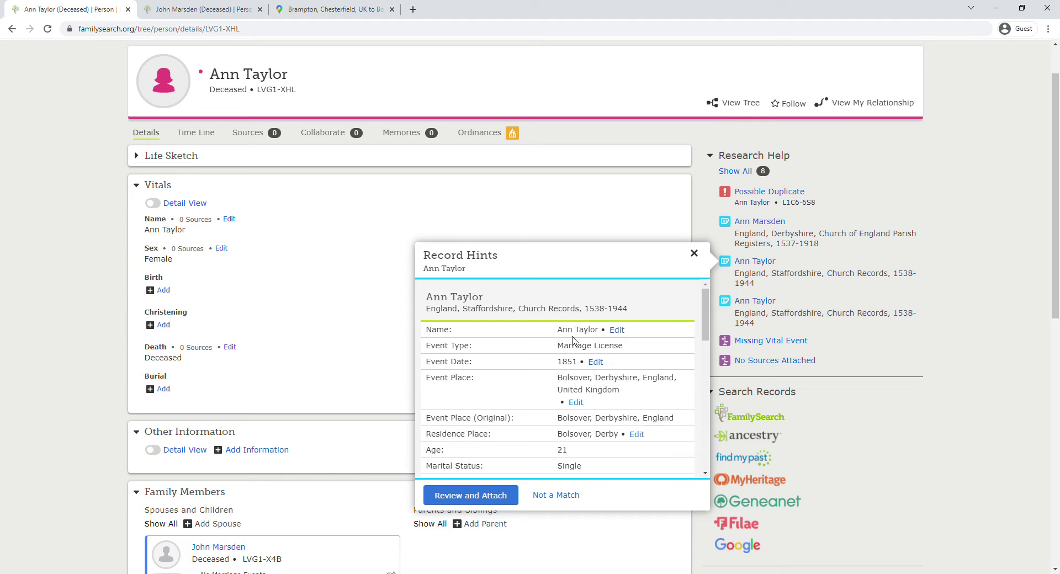
scroll(574, 354, down, 3)
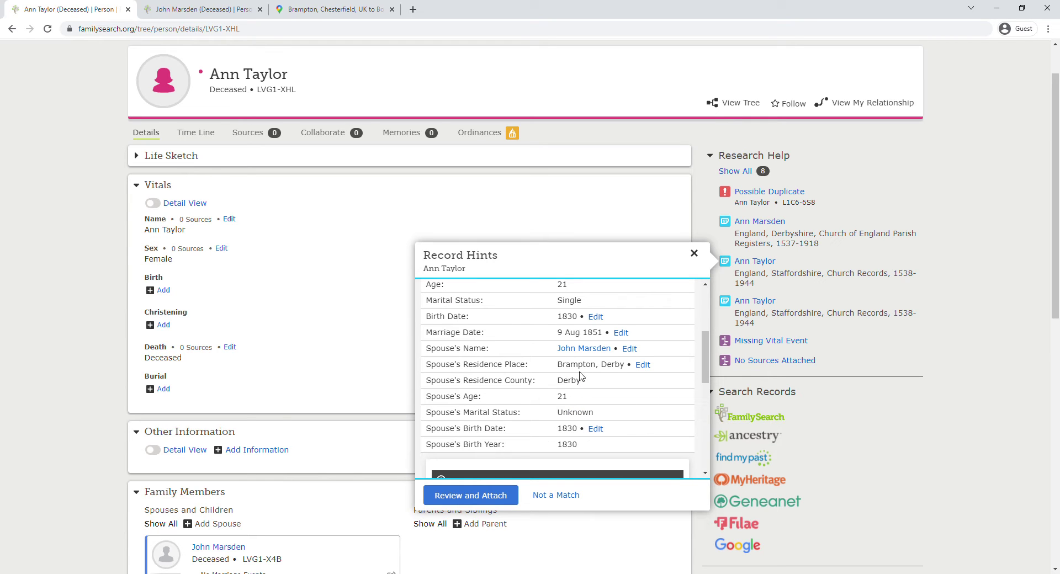
scroll(593, 375, up, 1)
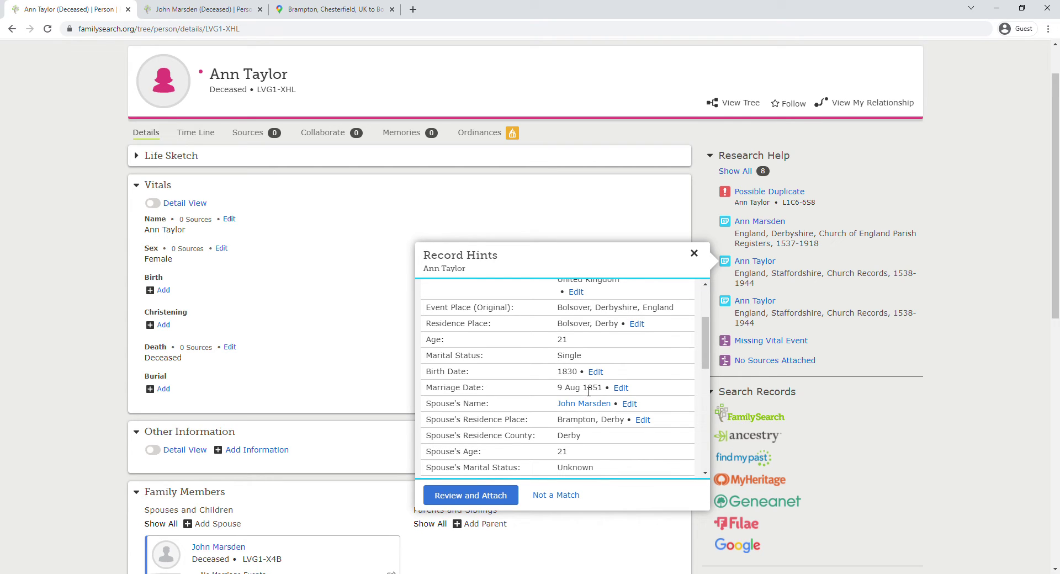
Step: Switch to Google Maps to check the distance between Brampton and Bolsover, and return to the record hint in FamilySearch
click(302, 14)
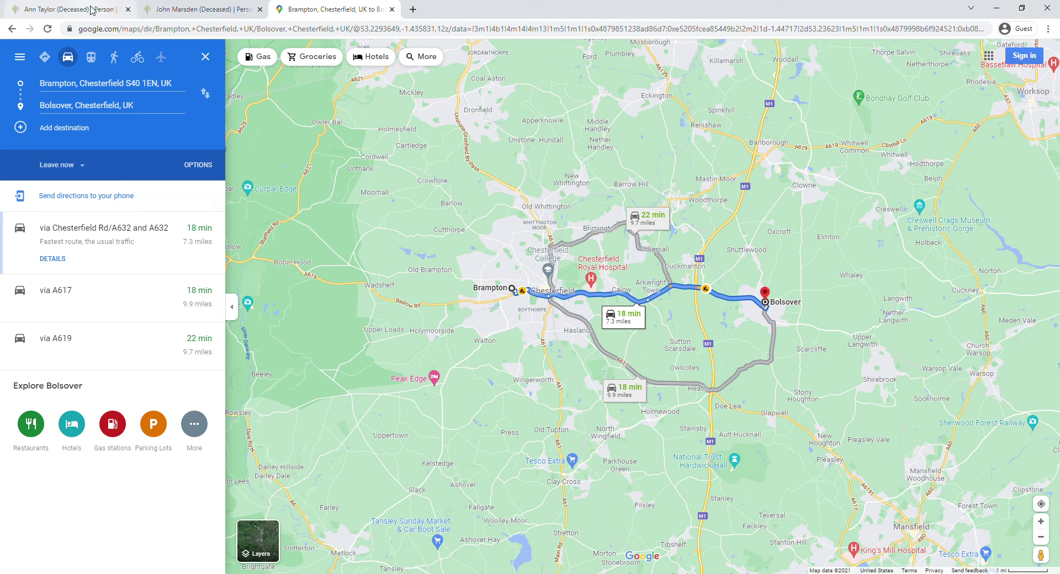
click(92, 11)
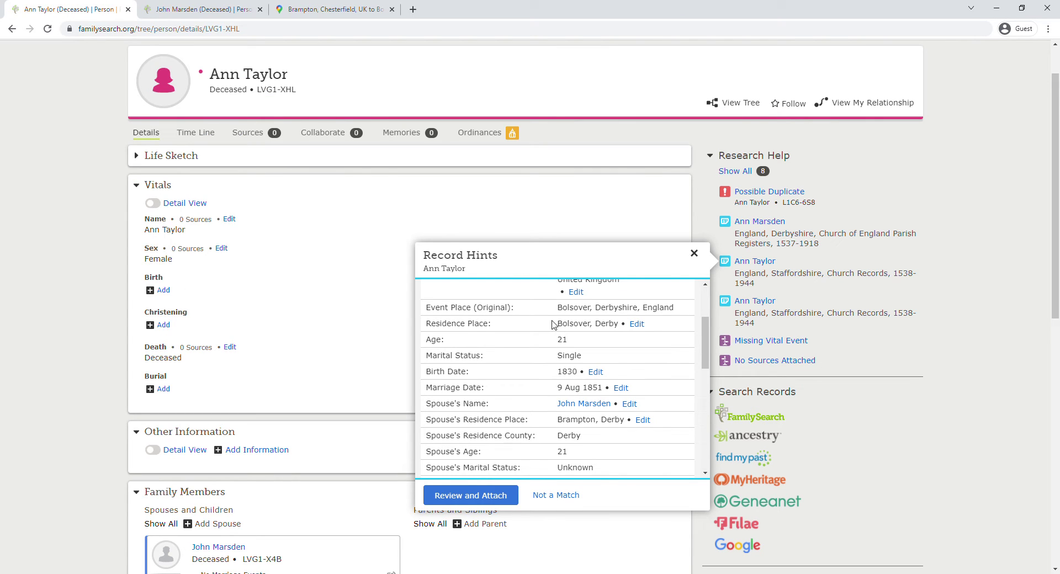
scroll(553, 324, up, 2)
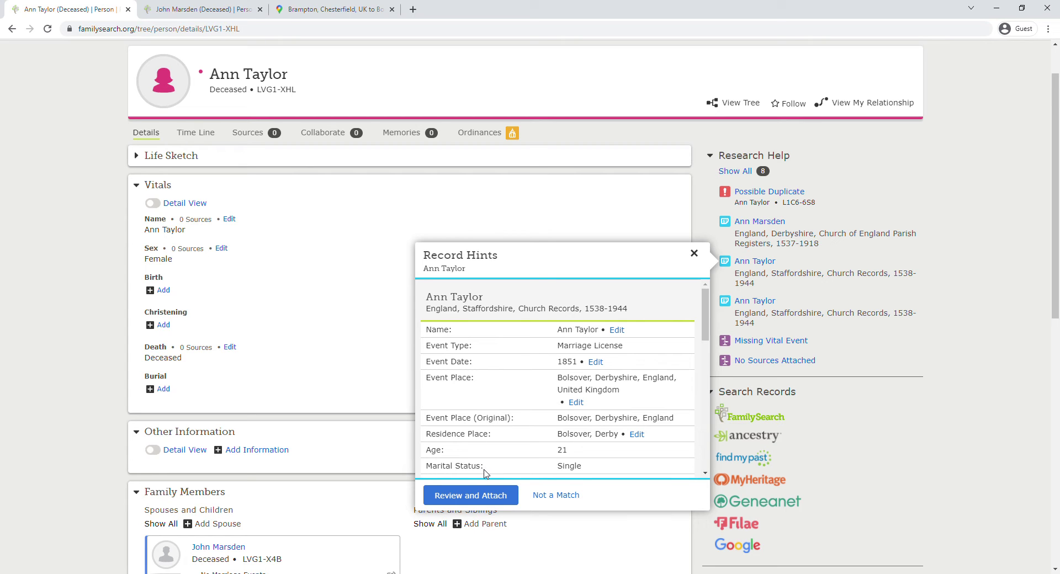
Step: Attach the hinted record to the wife, adding her recorded birth year and the standardized residence Bolsover, Derbyshire, England, United Kingdom
click(496, 496)
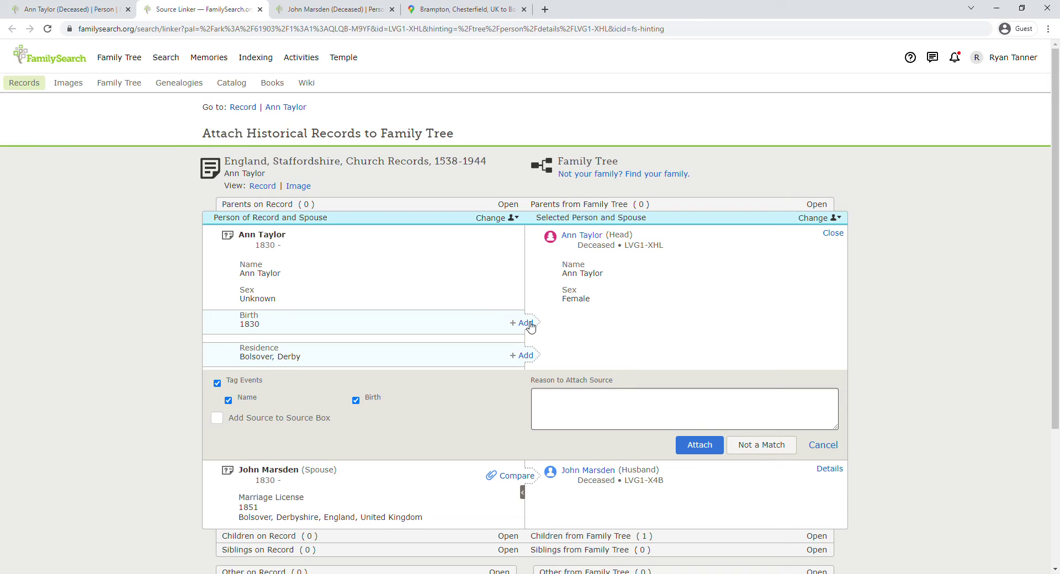
click(531, 327)
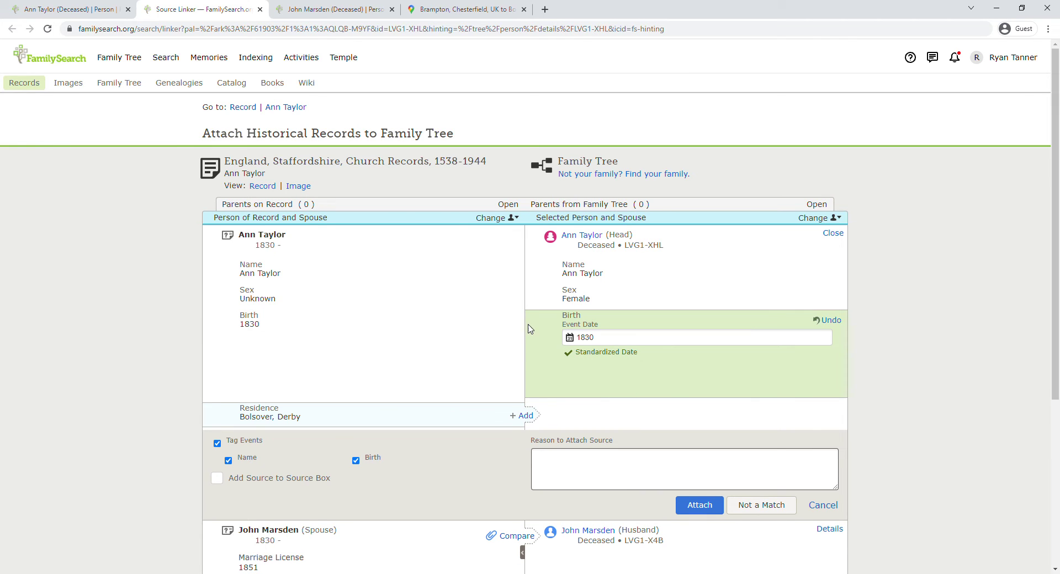
click(525, 416)
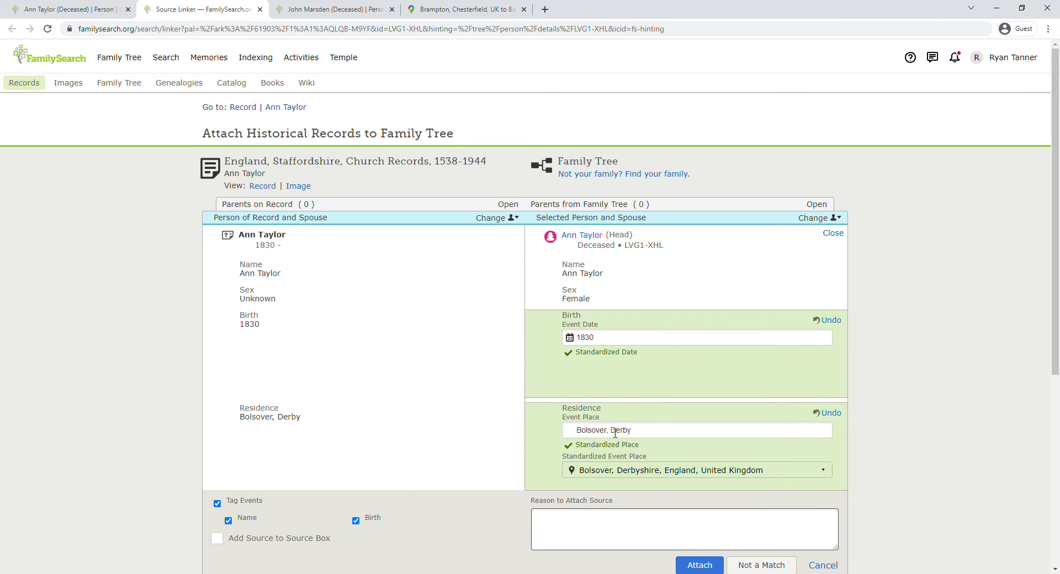
click(664, 437)
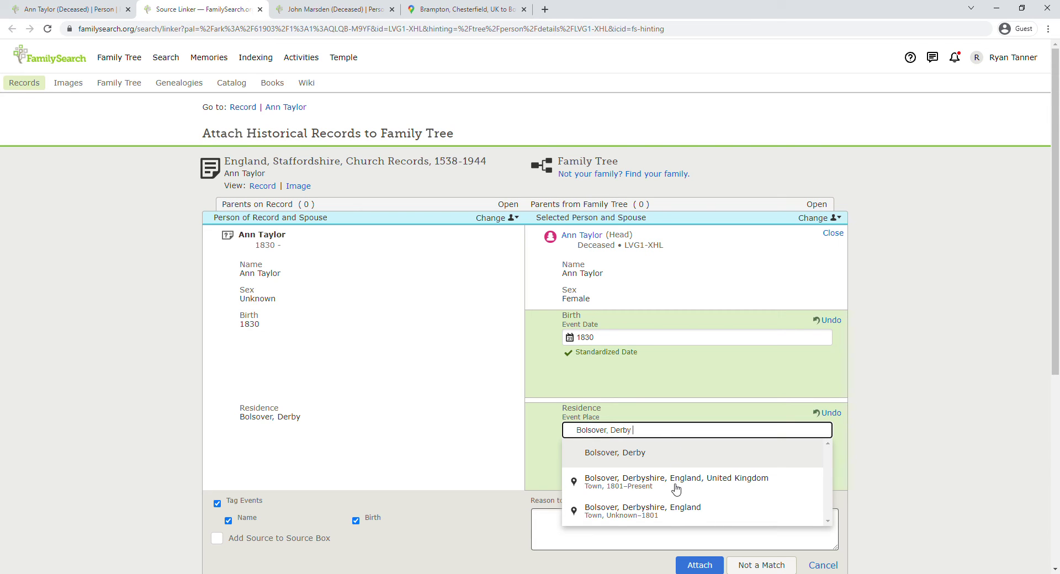
click(675, 480)
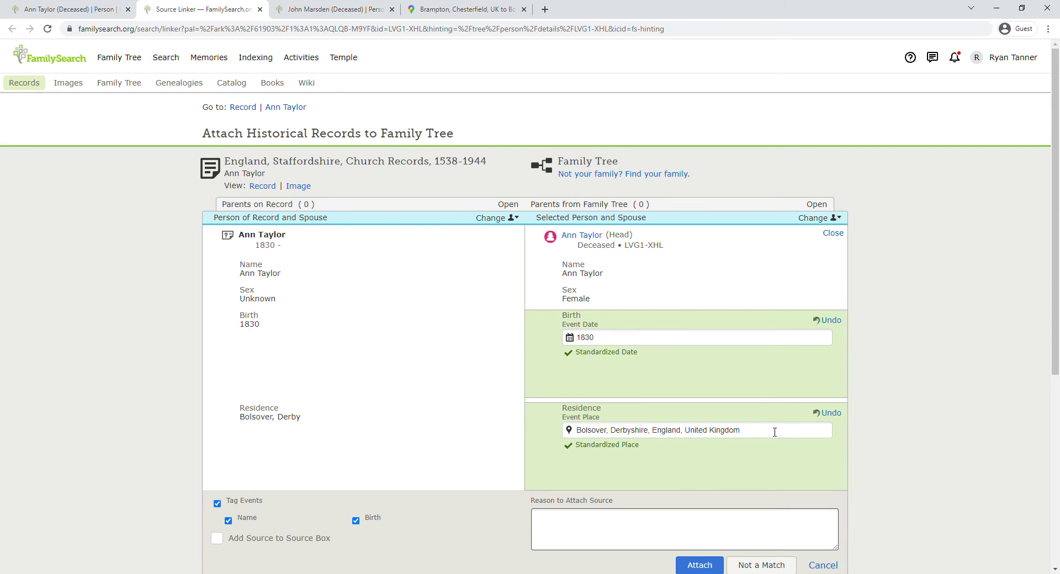
scroll(764, 440, down, 2)
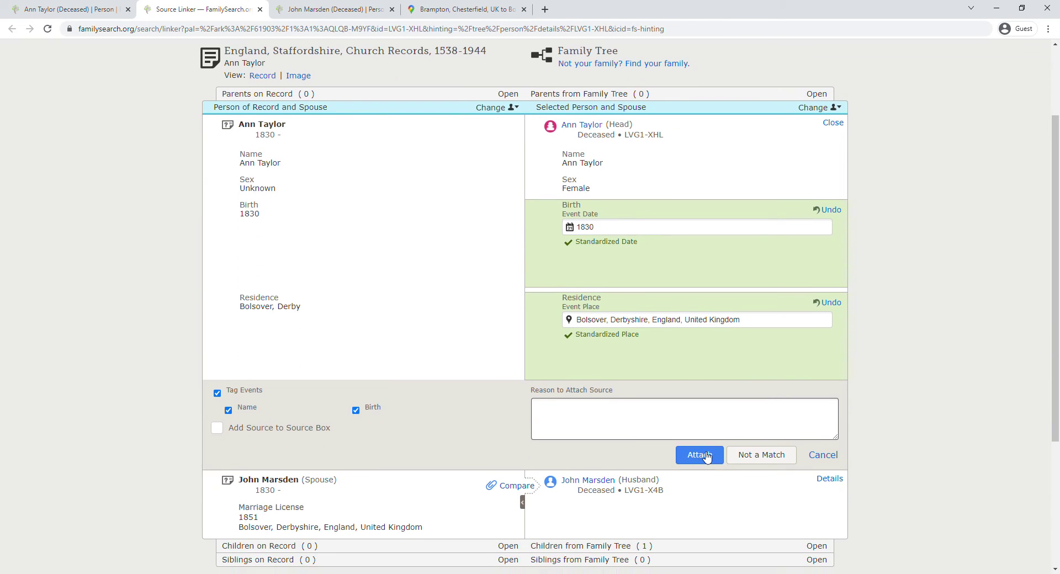
click(699, 455)
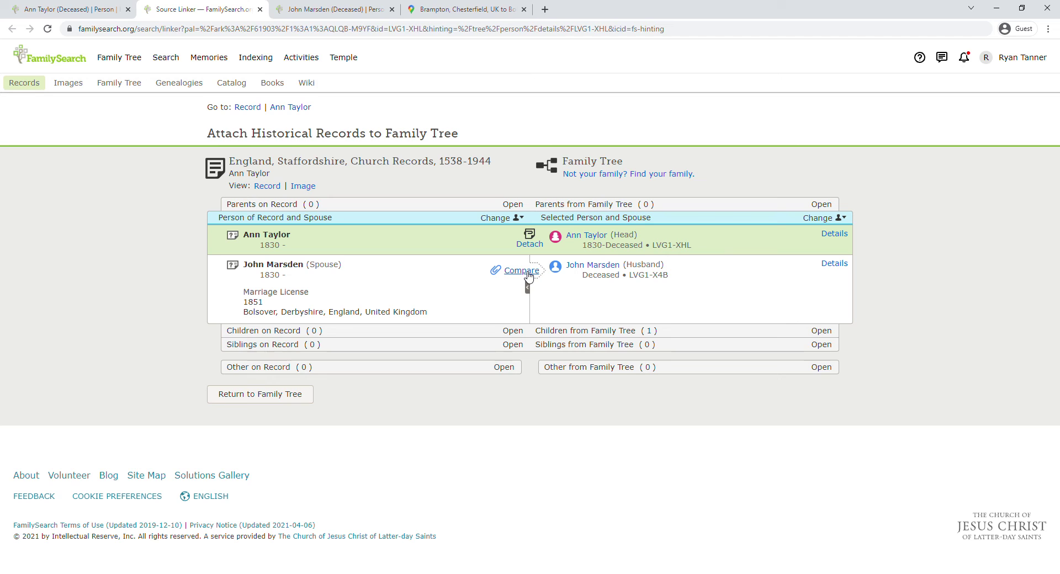
Step: Compare the husband with his record entry and add his birth year and the 1851 marriage license in Bolsover, Derbyshire, England, United Kingdom
click(521, 270)
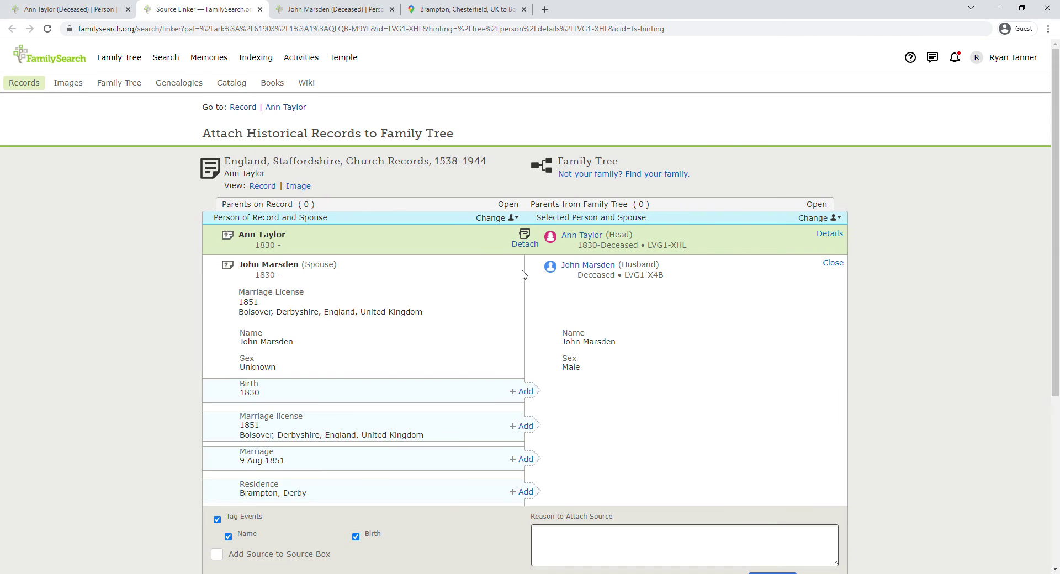
click(531, 393)
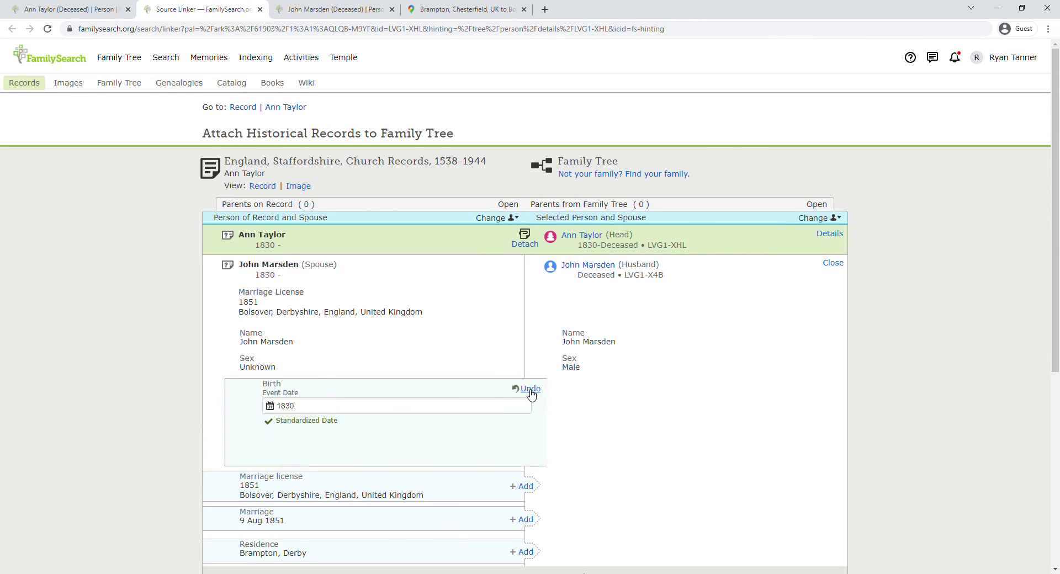
scroll(528, 390, down, 2)
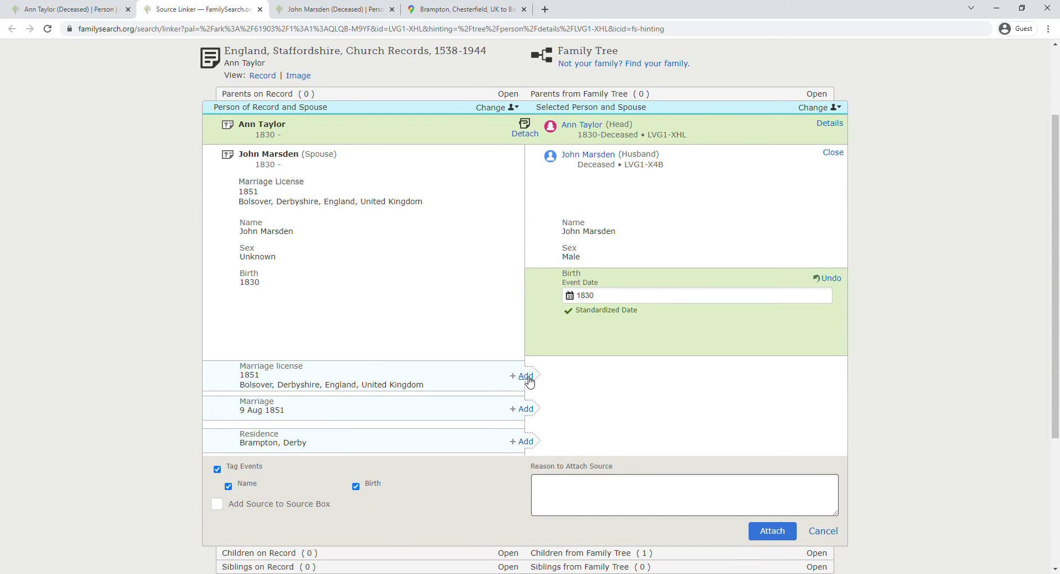
click(527, 378)
Step: Add the marriage event from the record to the couple with the standardized date 9 August 1851
scroll(533, 398, down, 2)
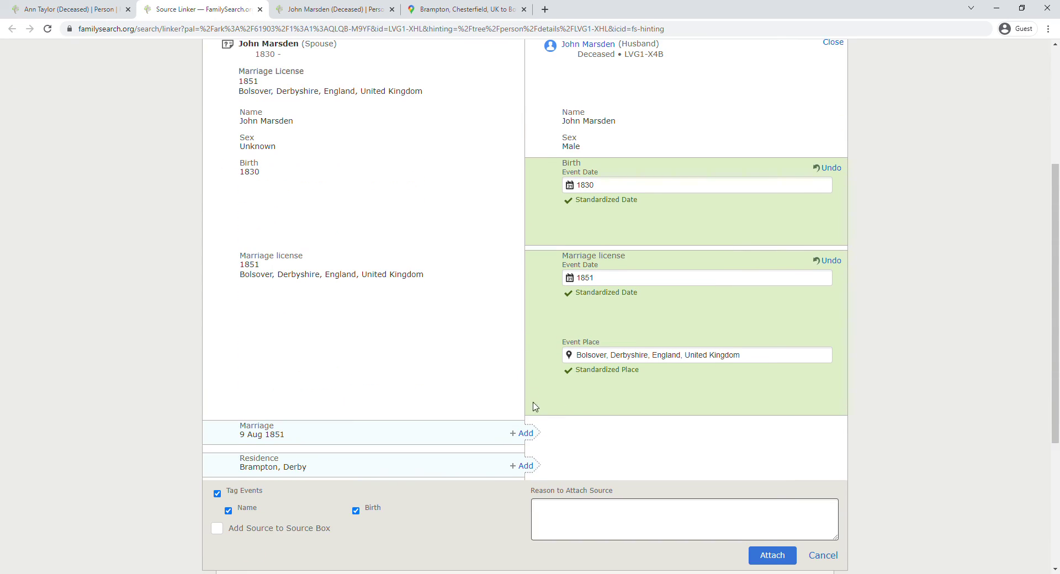
click(527, 434)
click(629, 451)
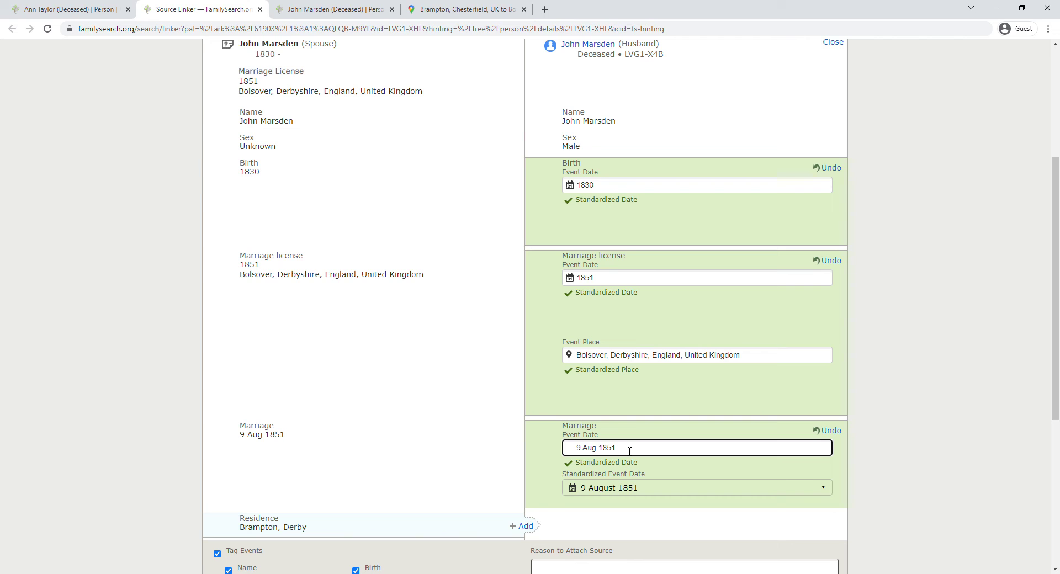
click(620, 500)
Step: Add the husband's residence as Brampton, Derbyshire, England, United Kingdom, and attach the source to him
scroll(619, 500, down, 2)
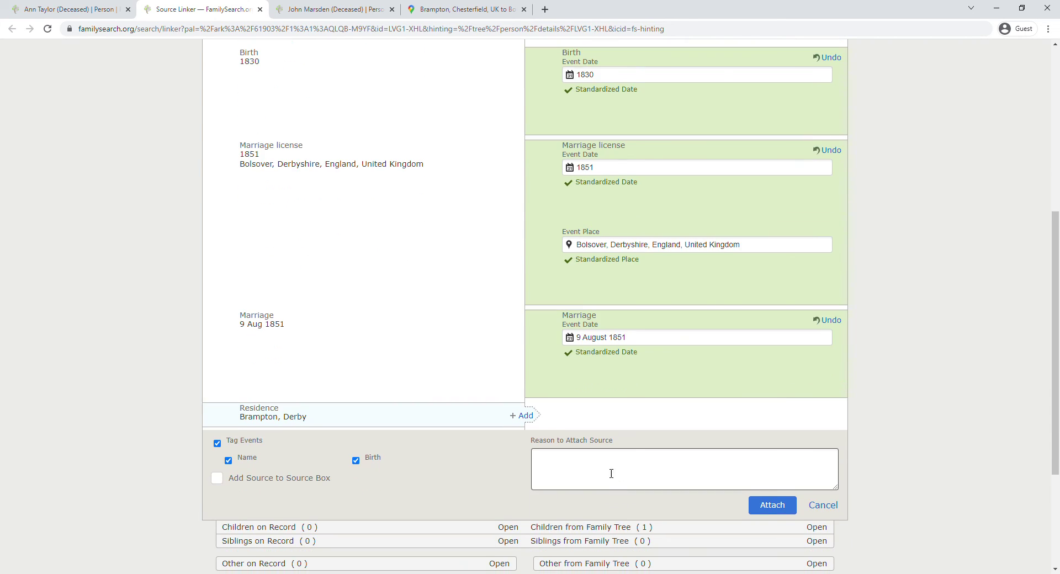
click(525, 415)
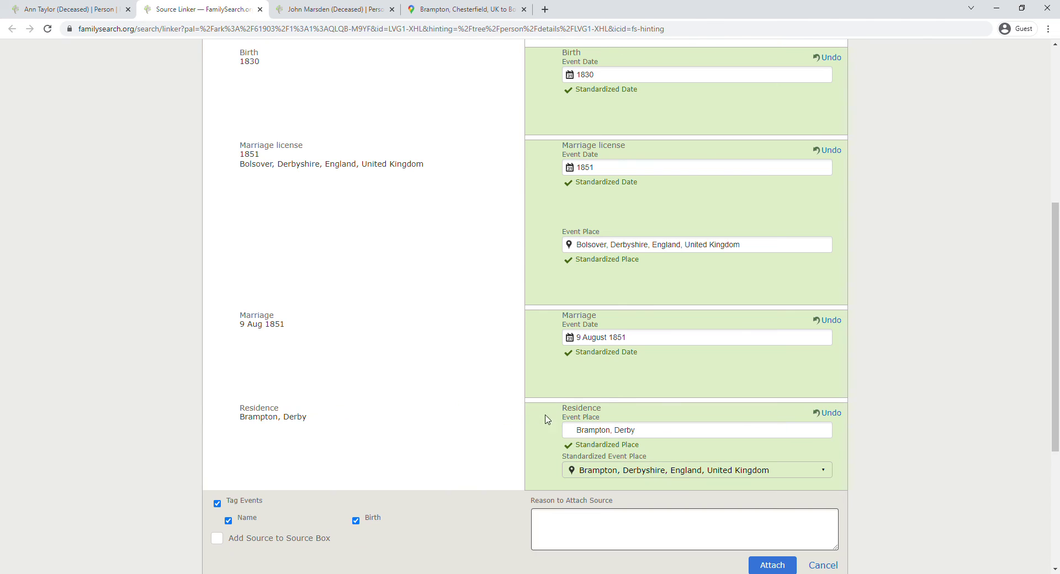
click(655, 431)
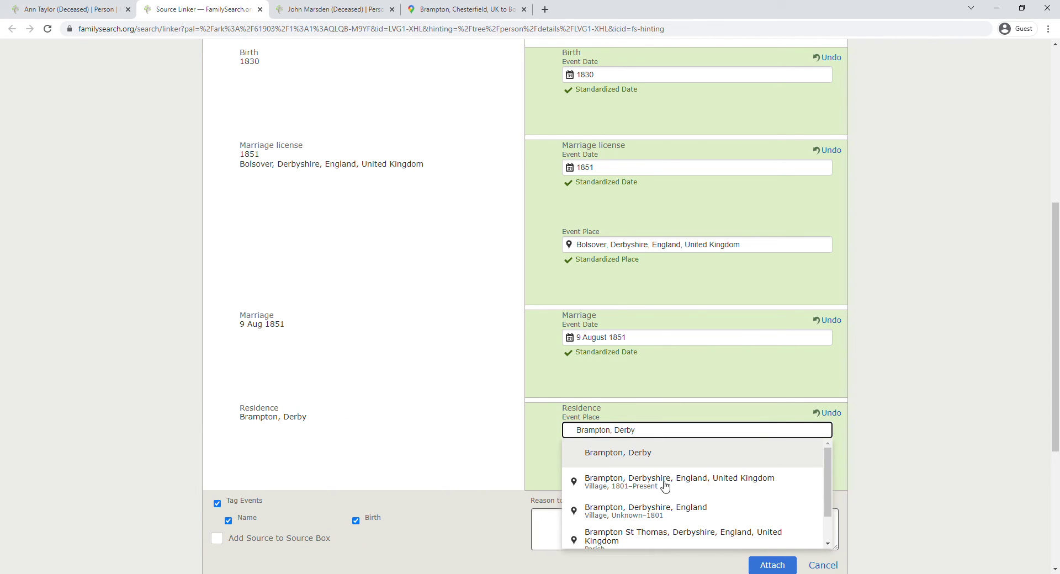
click(665, 485)
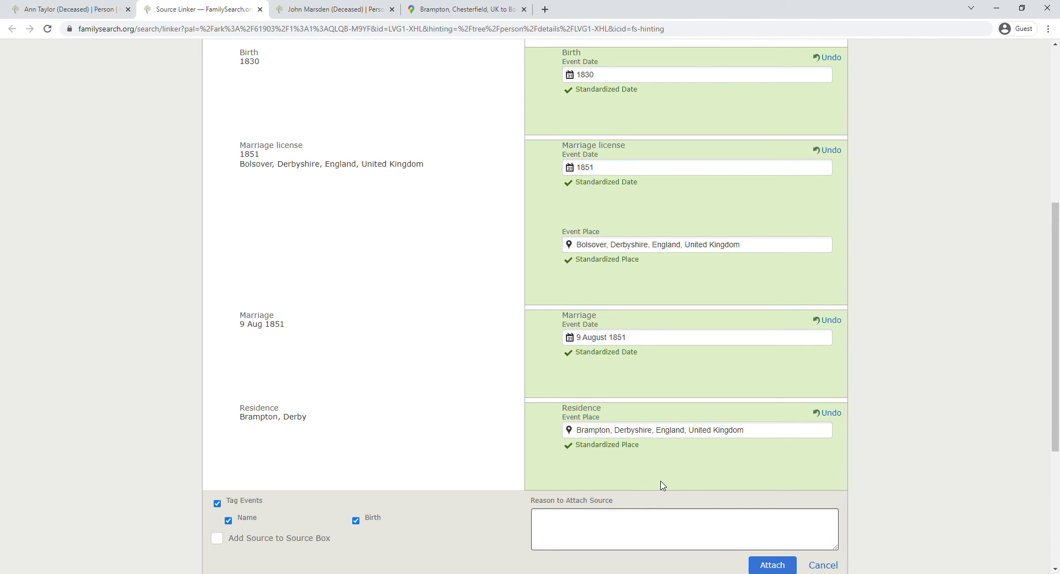
scroll(656, 478, down, 3)
click(772, 401)
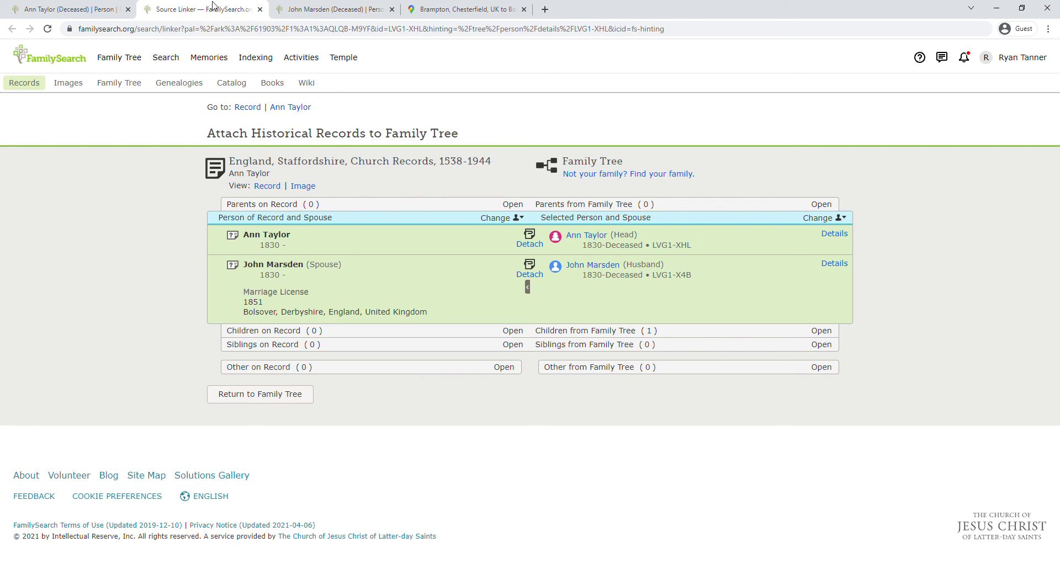
Step: Close the Source Linker page, dismiss the record hint details, and reload the wife's profile
click(261, 10)
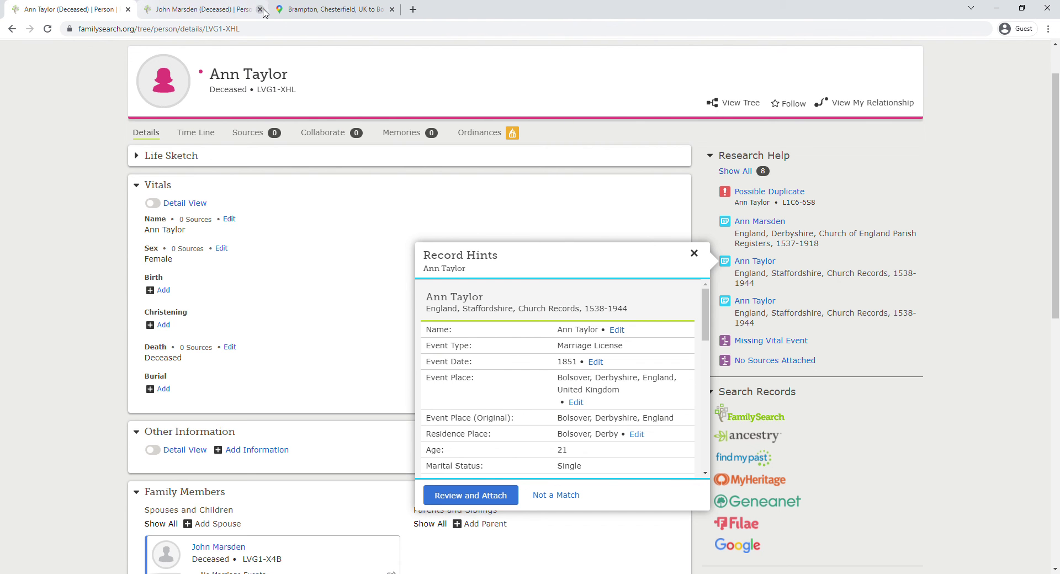
click(434, 193)
click(435, 193)
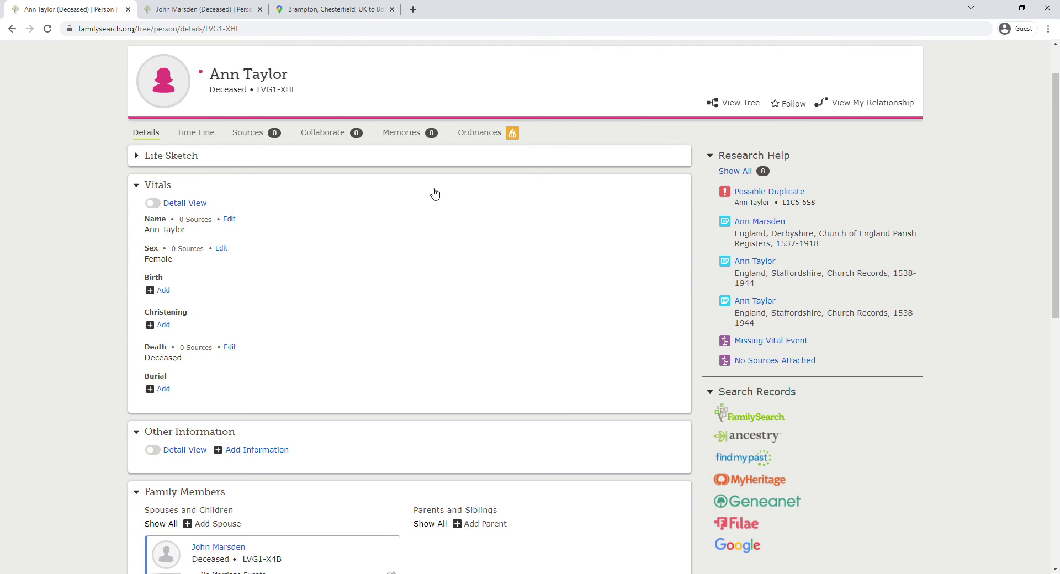
click(48, 30)
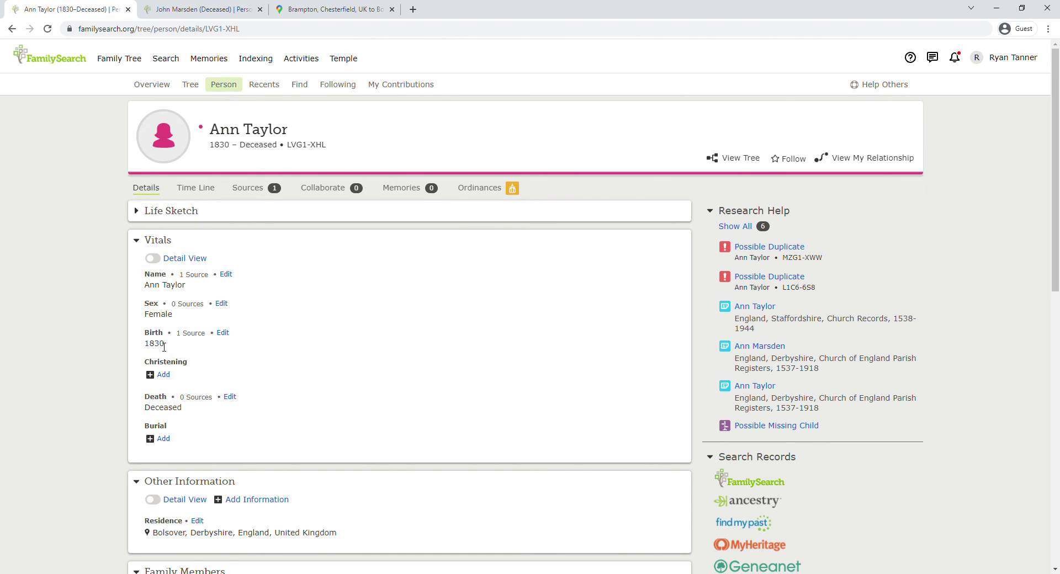
Step: Examine the wife's updated profile for the birth, residence, marriage and research hints
scroll(164, 347, down, 2)
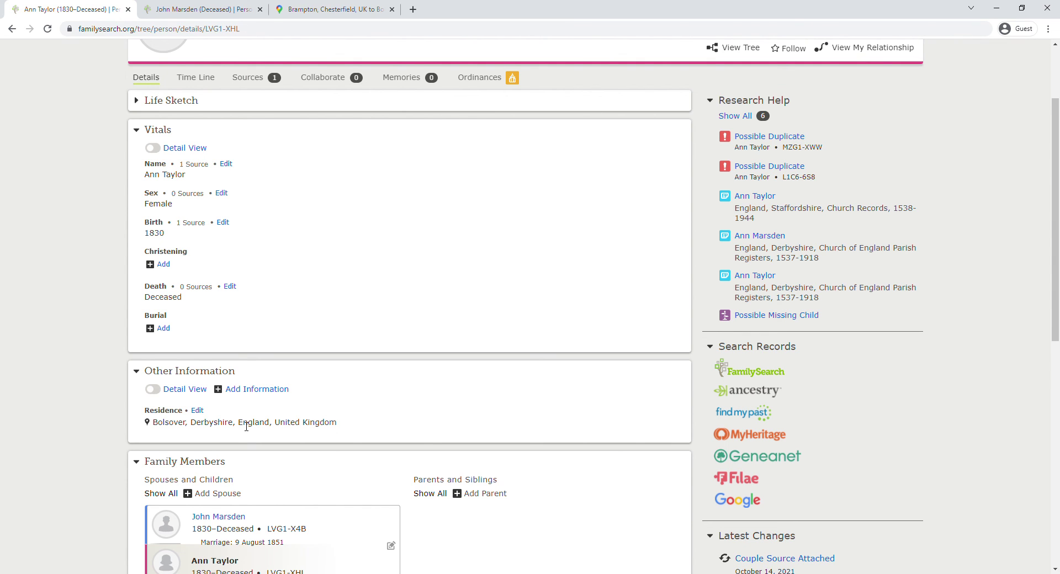
scroll(245, 427, down, 3)
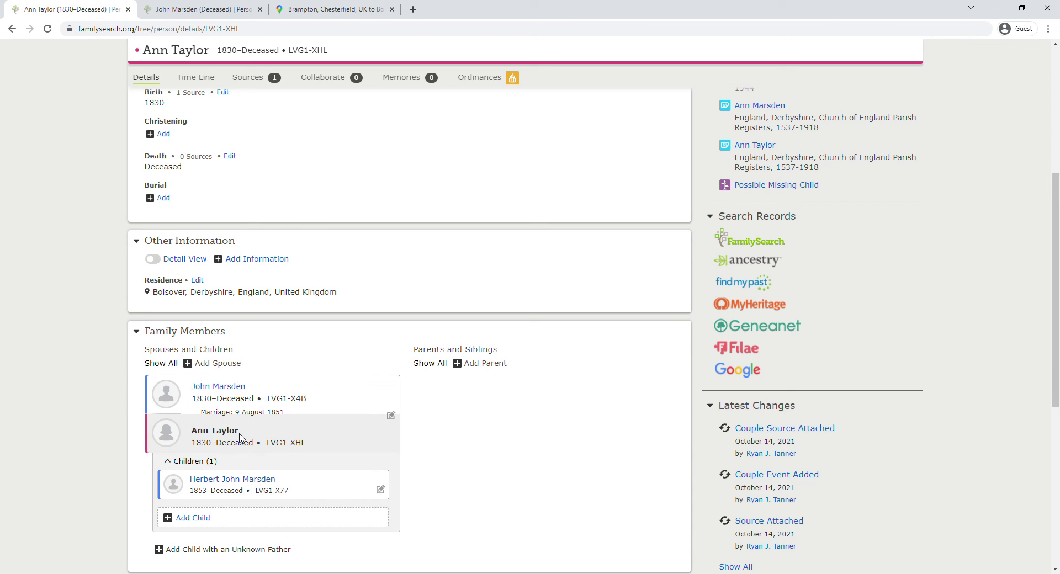
scroll(303, 406, up, 3)
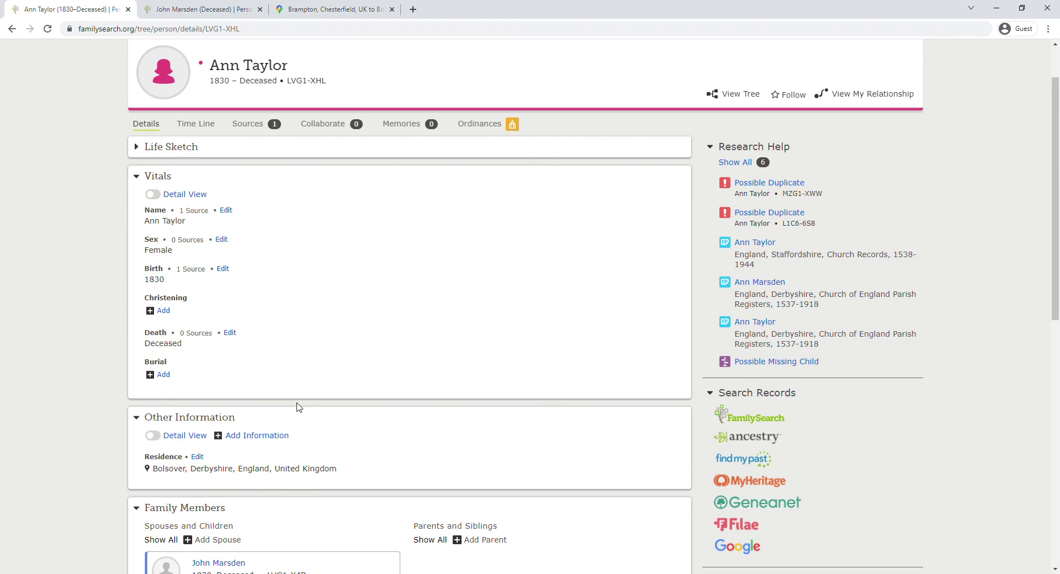
scroll(296, 407, up, 1)
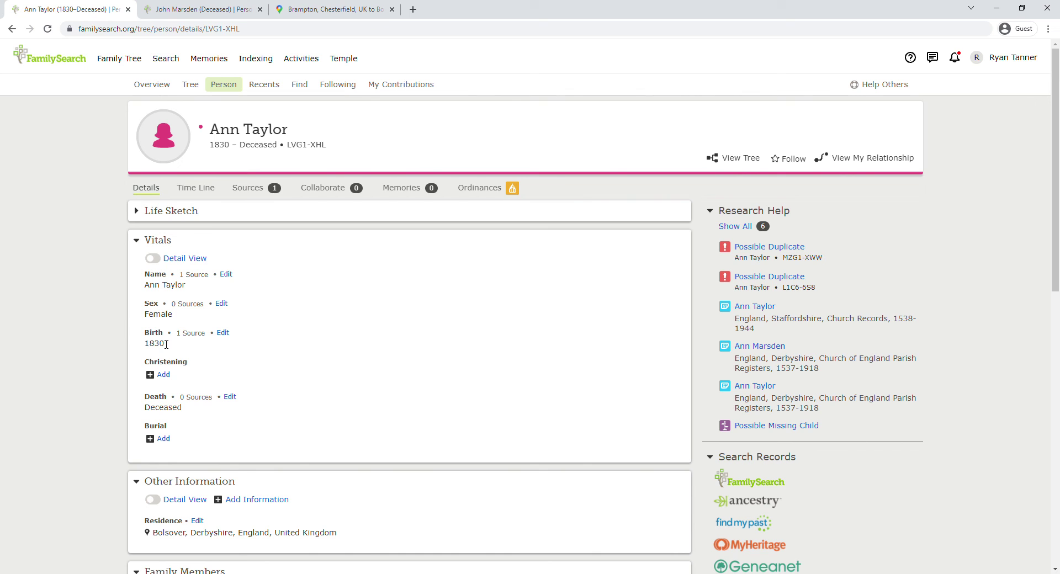
scroll(299, 320, down, 1)
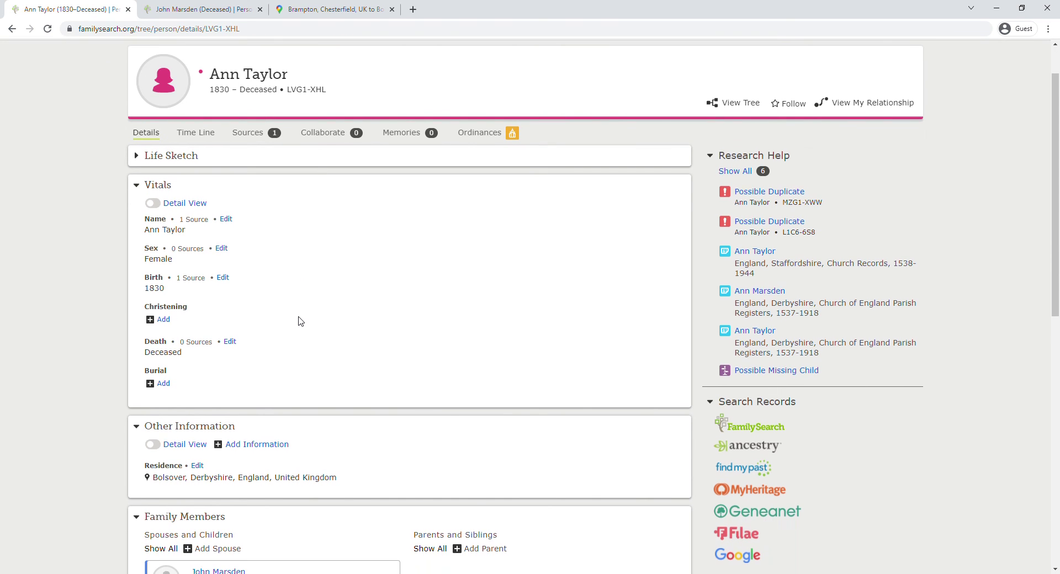
scroll(300, 320, down, 1)
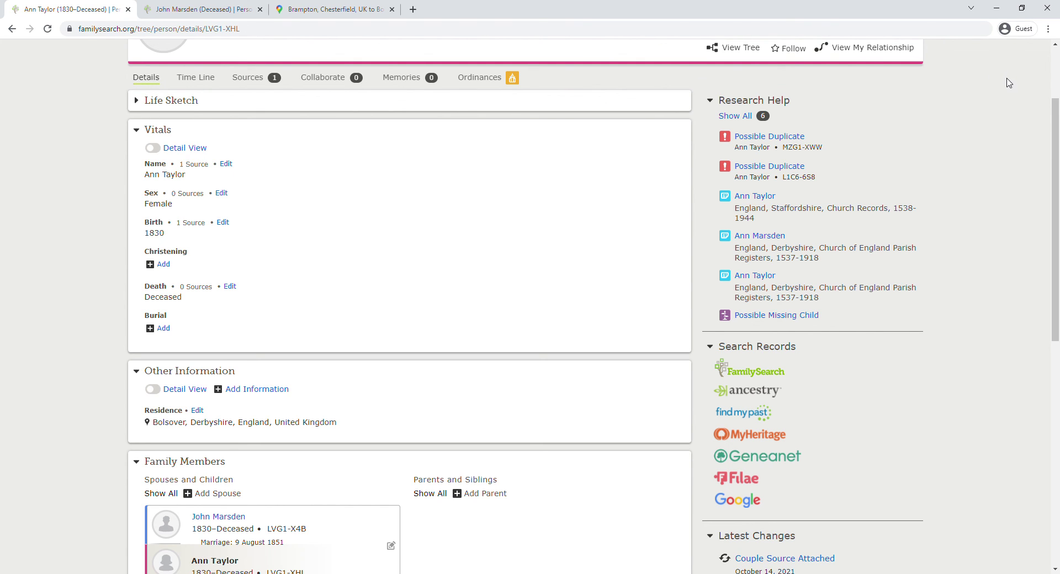
scroll(1002, 99, up, 2)
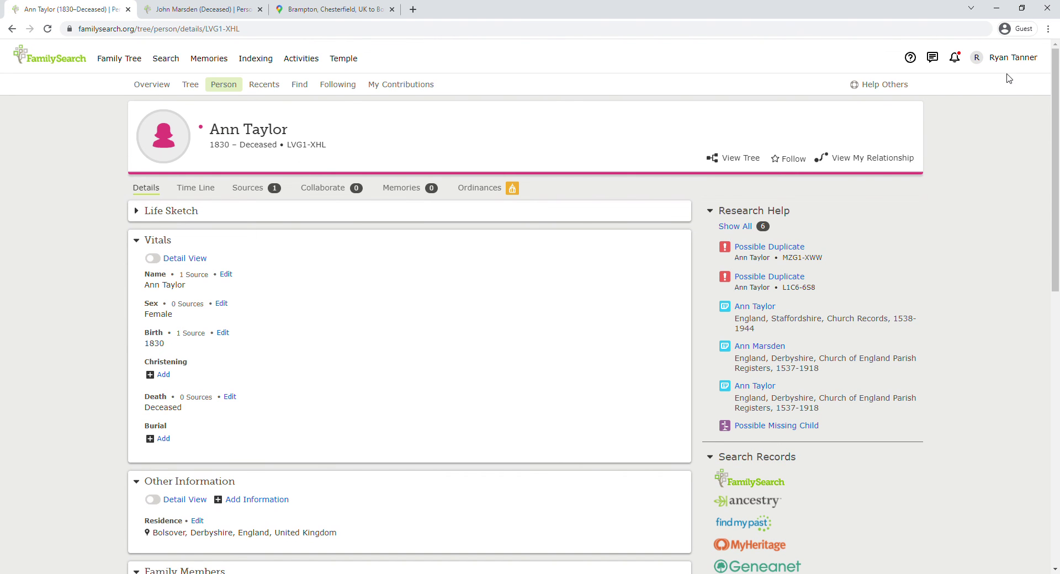